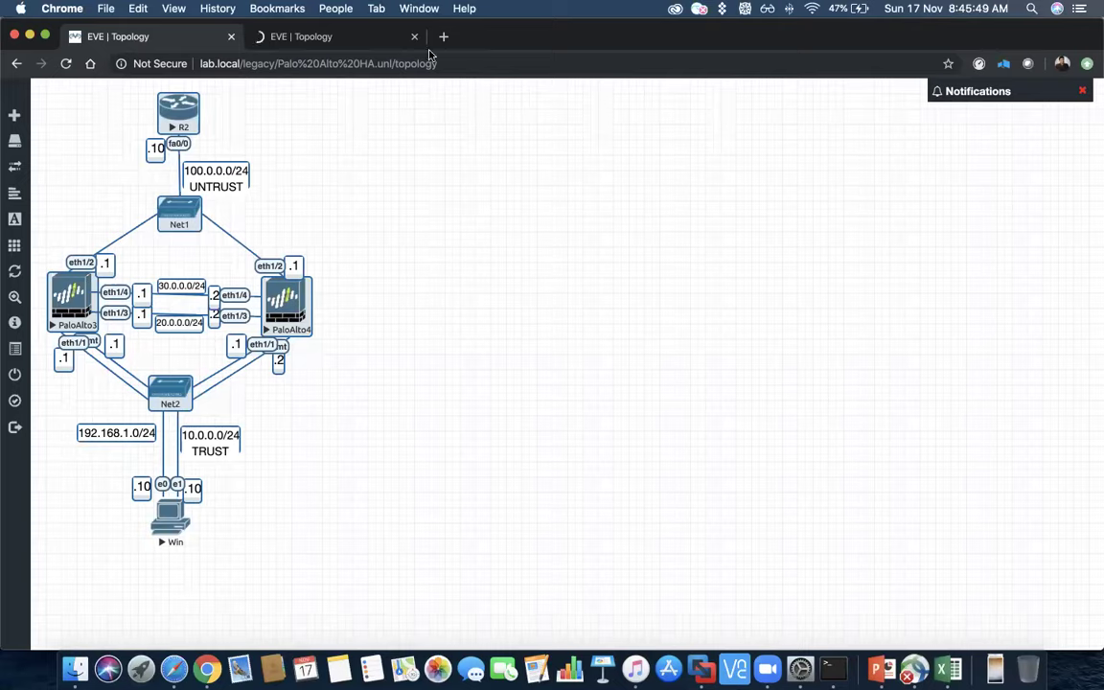
# - Close the duplicate 'EVE | Topology' tab and the remaining topology browser window
pyautogui.click(350, 37)
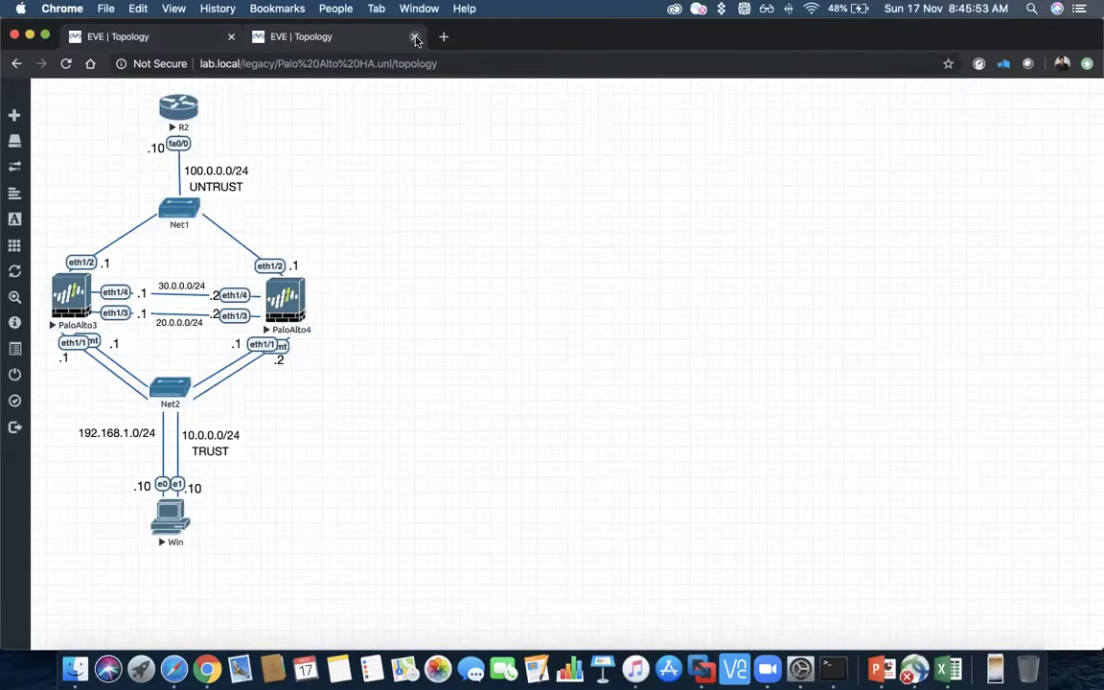
pyautogui.click(416, 38)
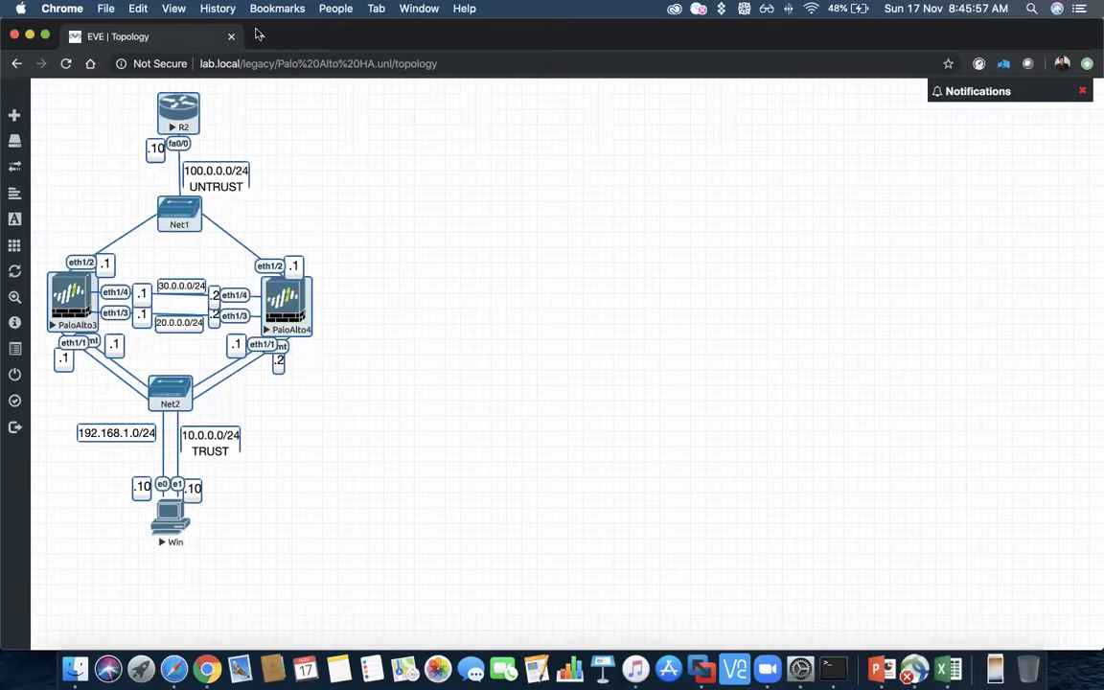
pyautogui.click(229, 37)
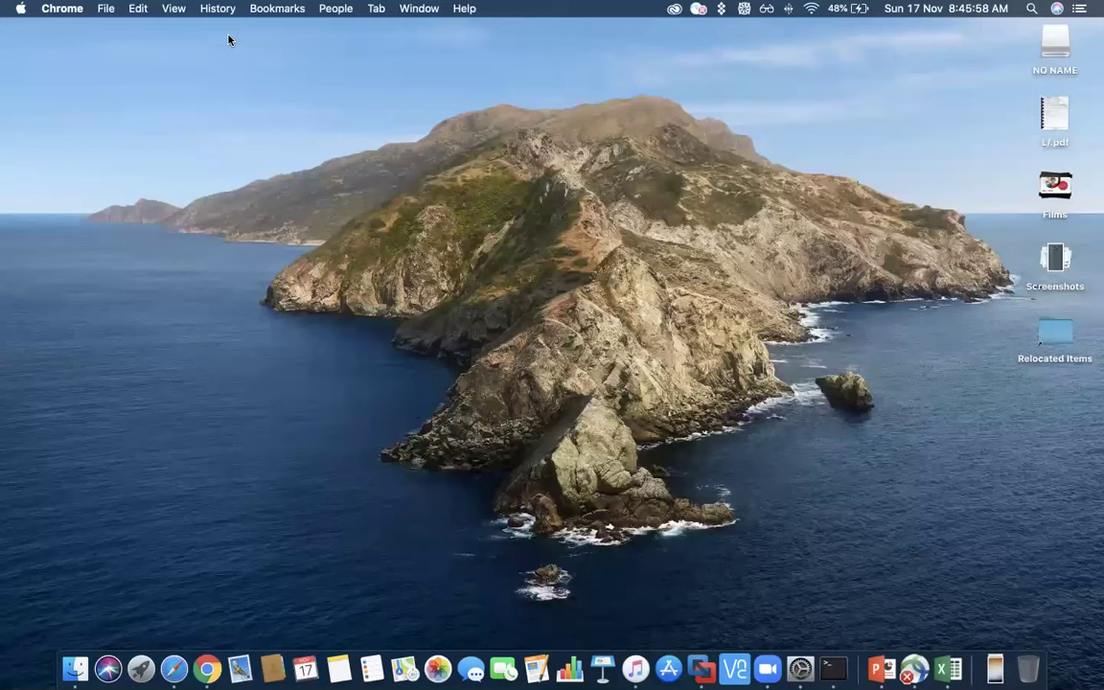
# - Force quit Chrome from the Dock and relaunch it
pyautogui.rightClick(204, 663)
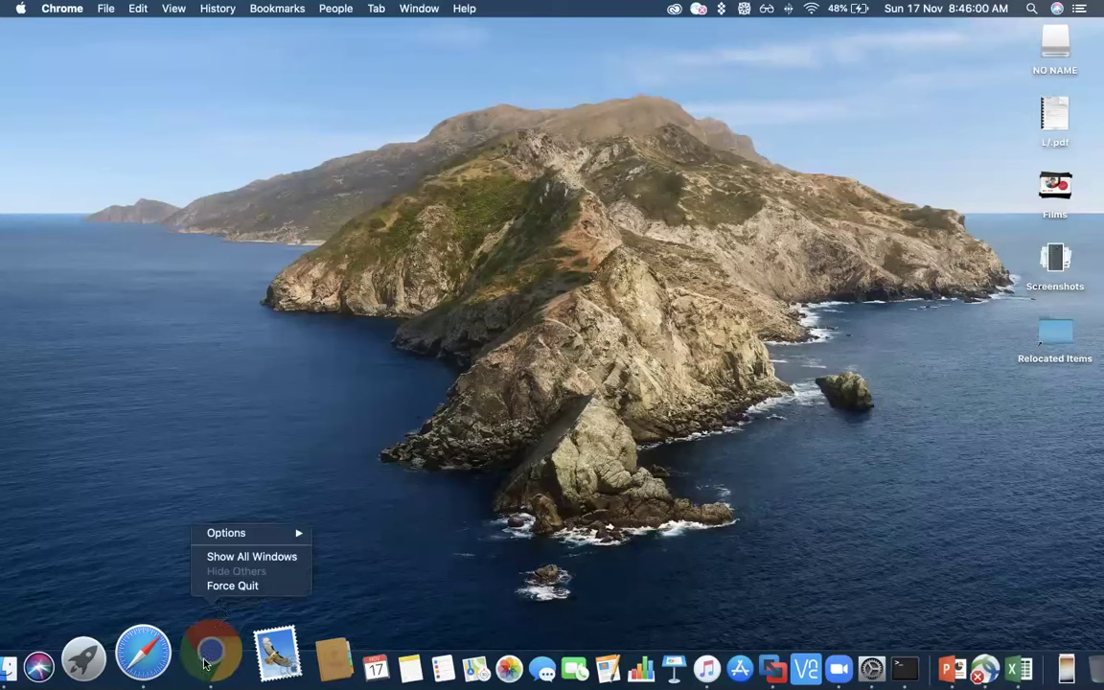
pyautogui.click(228, 586)
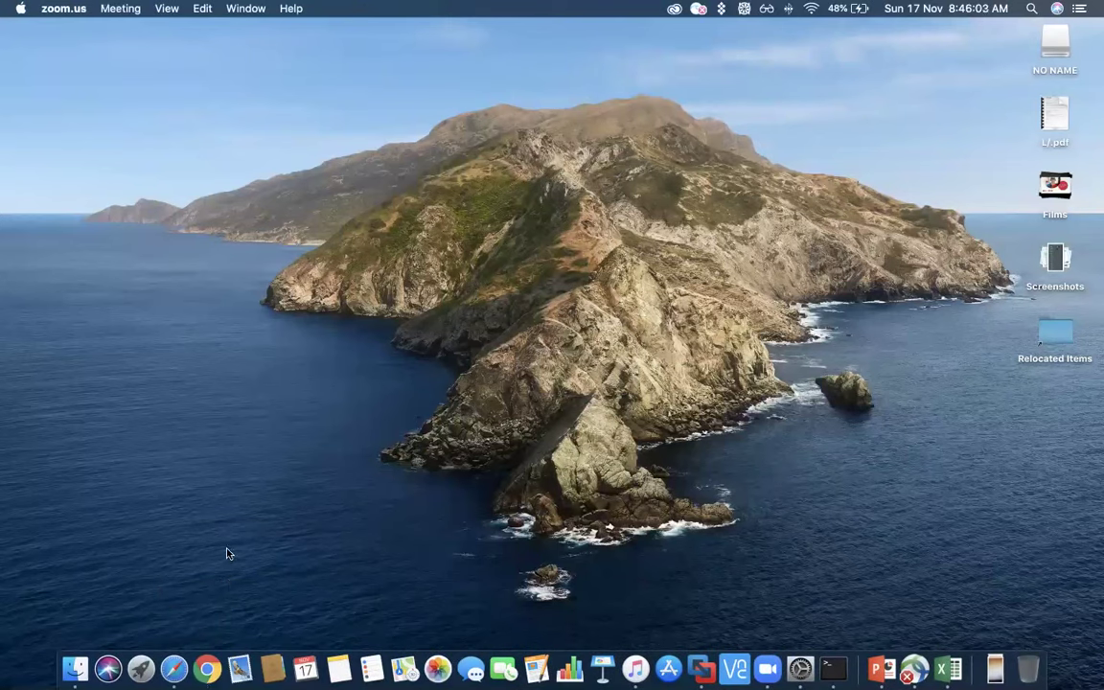
pyautogui.click(204, 668)
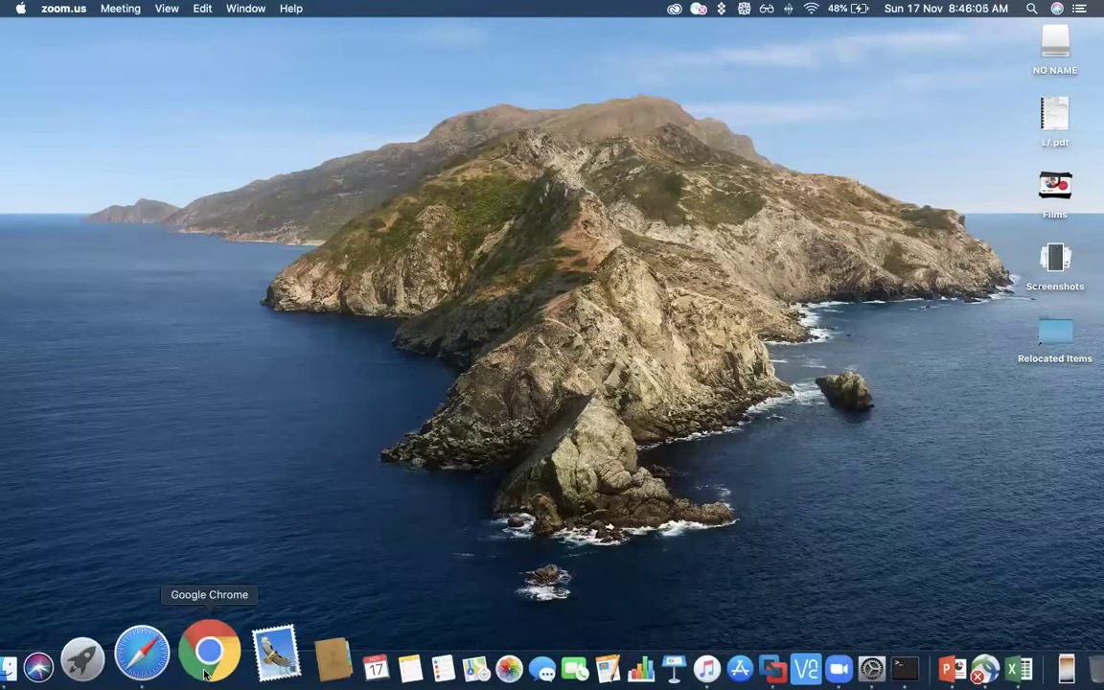
pyautogui.click(268, 183)
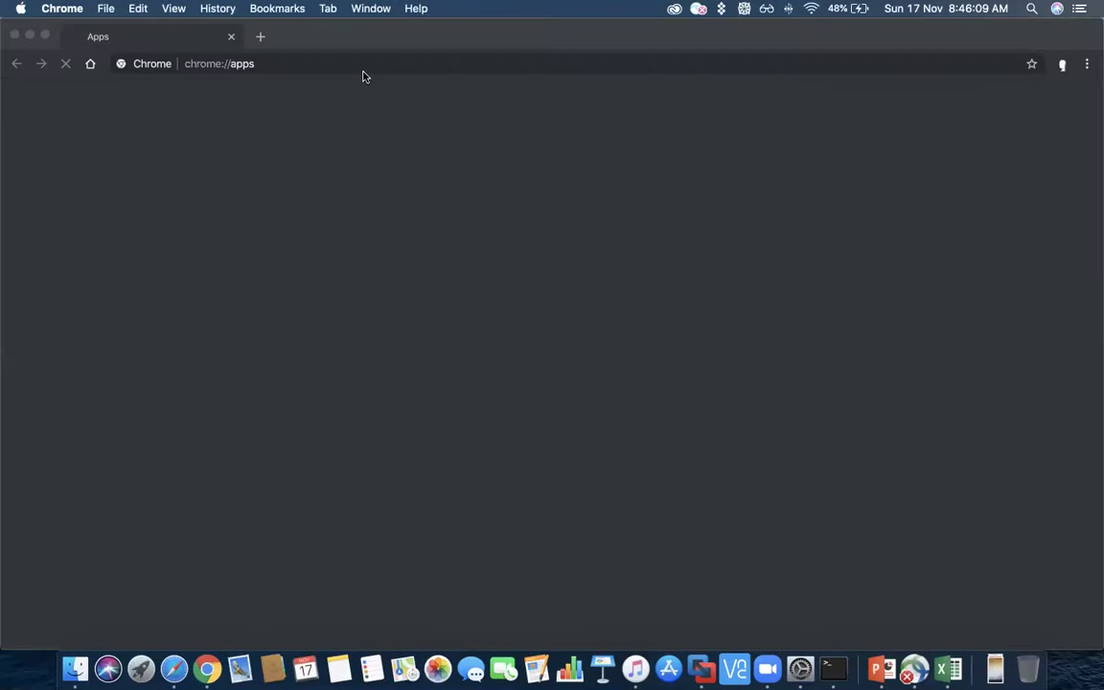
# - Load the lab.local EVE-NG server in Chrome, then switch over to Safari
pyautogui.click(356, 67)
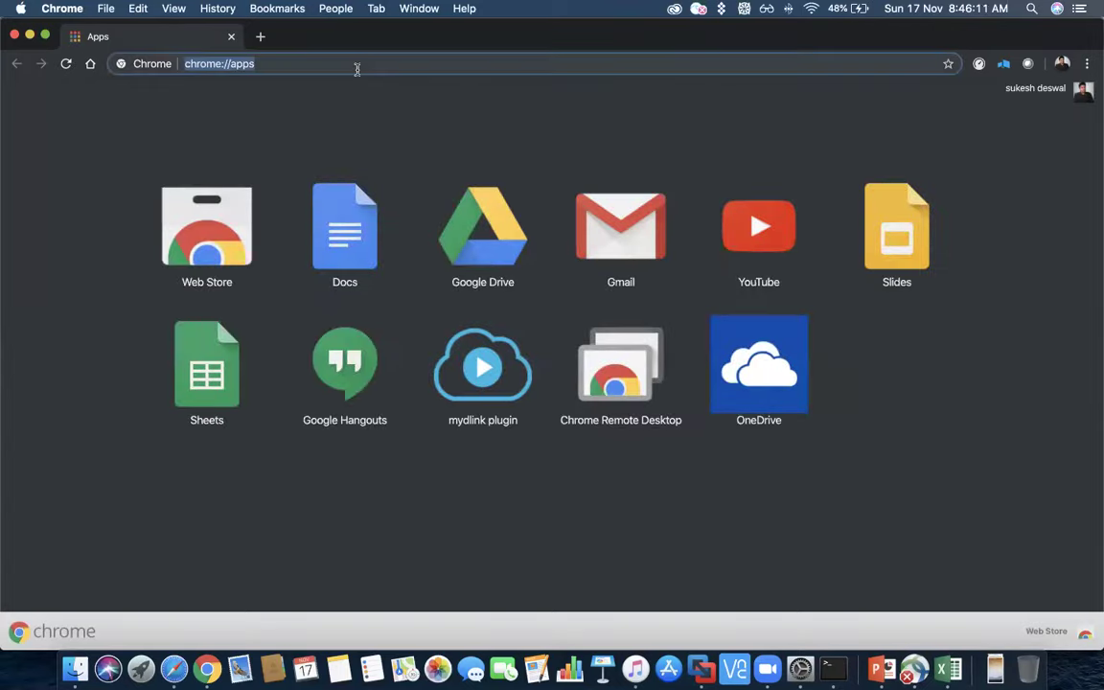
pyautogui.write('lab')
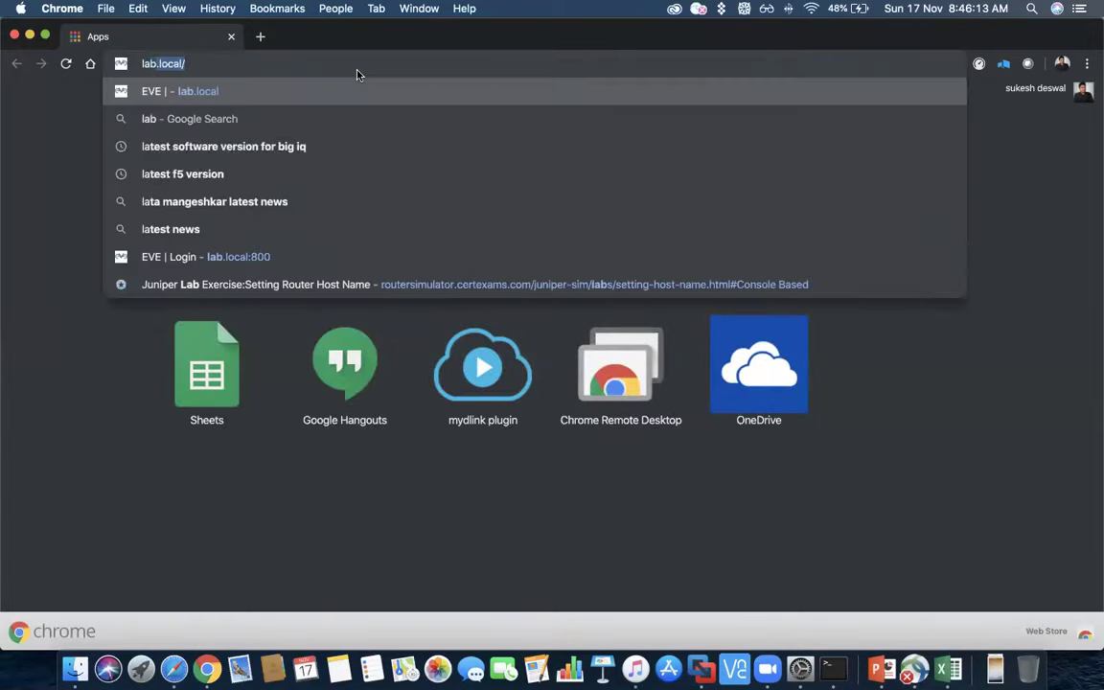
pyautogui.press('Return')
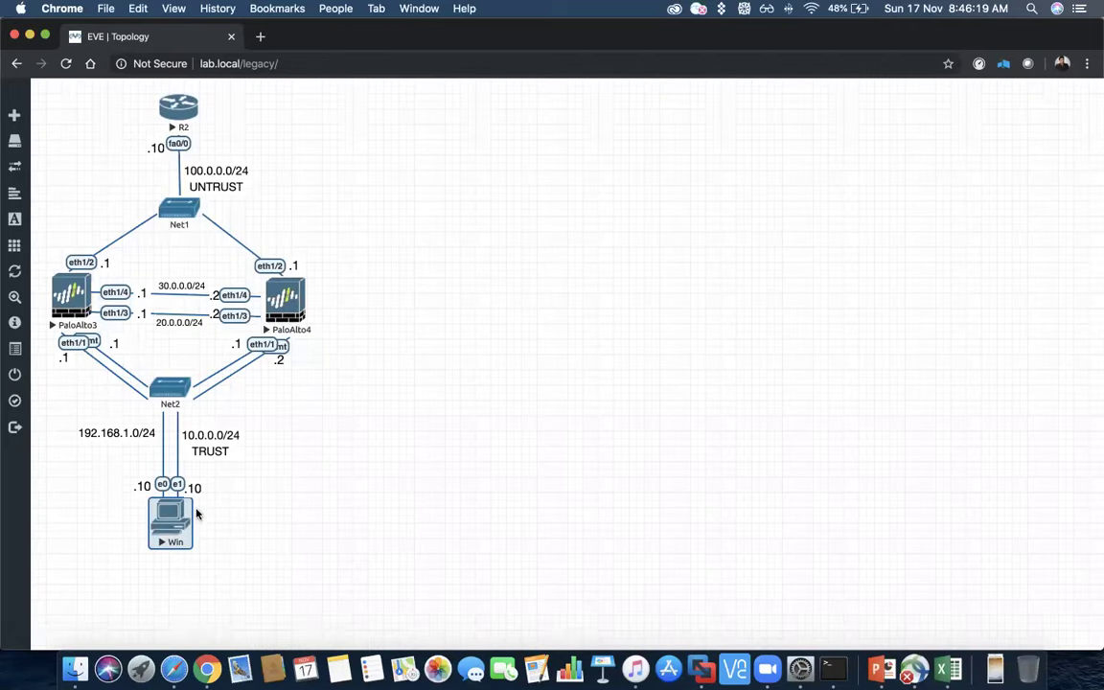
pyautogui.click(181, 671)
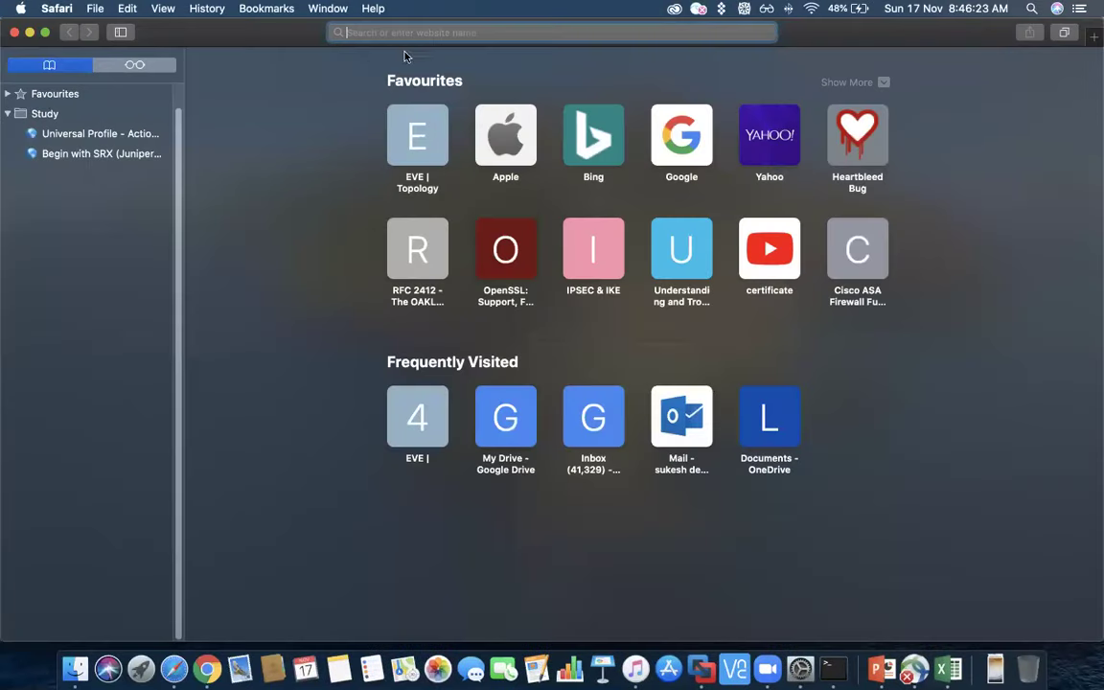
# - Load lab.local in Safari and dismiss the autofill authentication prompt
pyautogui.write('lab.local')
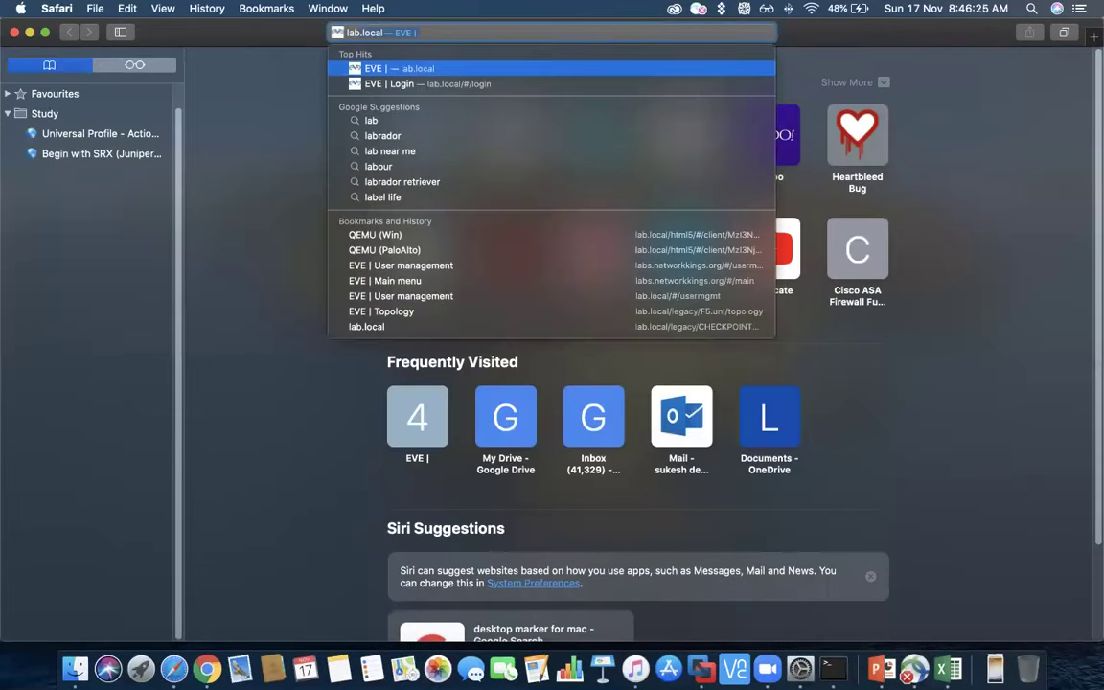
pyautogui.press('Return')
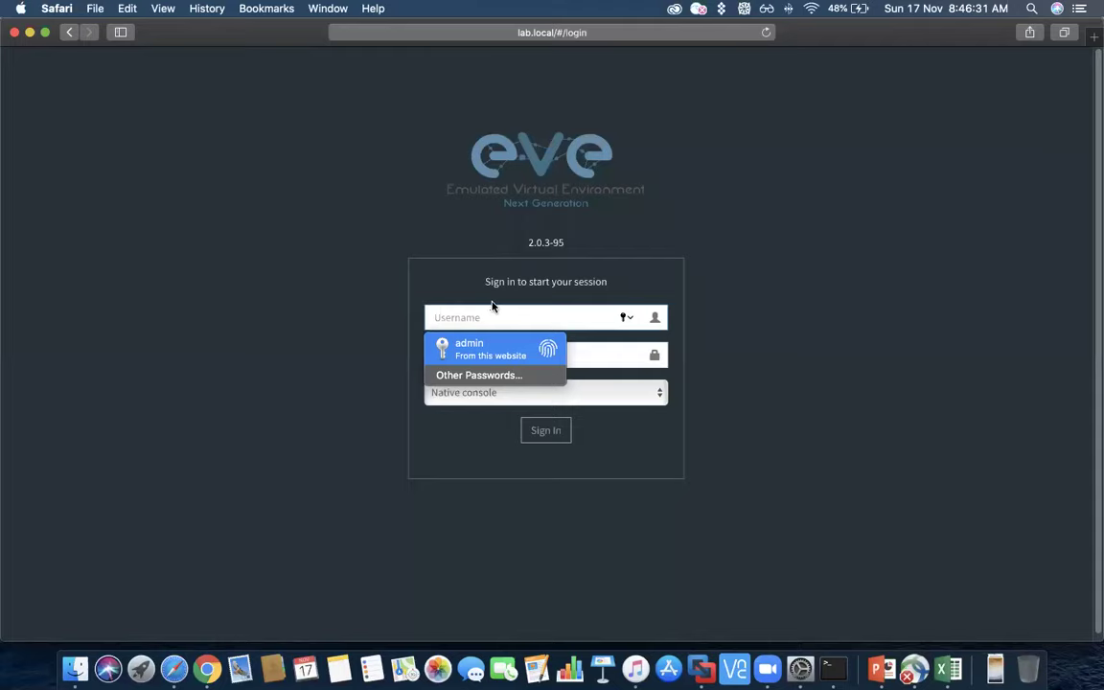
pyautogui.click(490, 347)
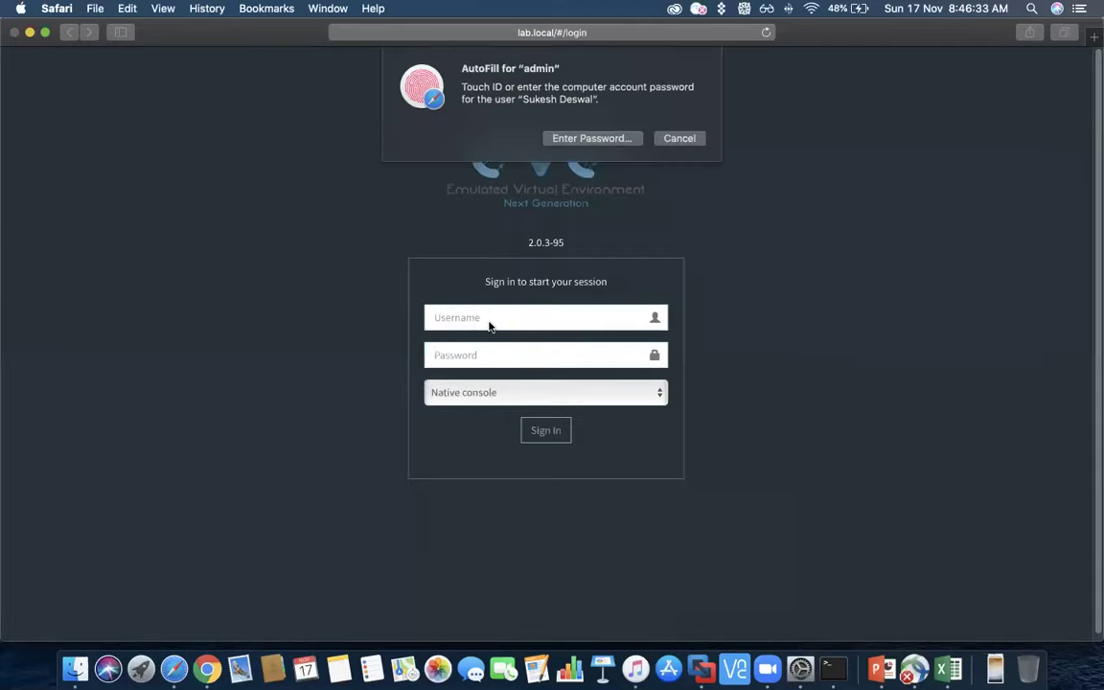
pyautogui.click(680, 139)
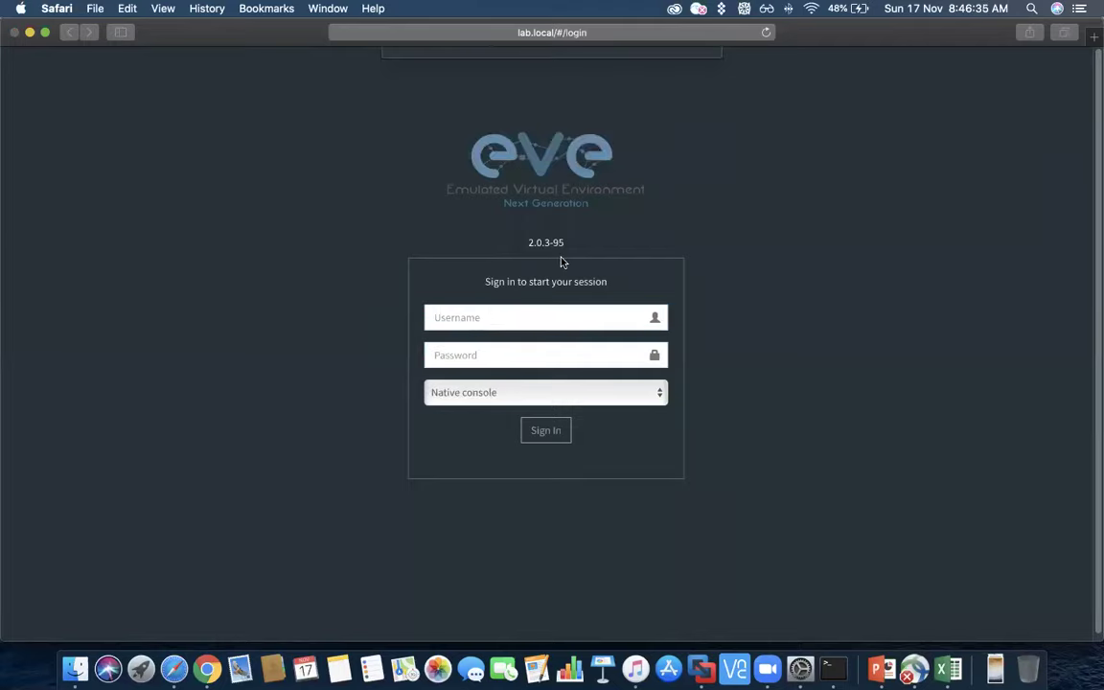
# - Sign in as admin with the account password, choosing the Html5 console type
pyautogui.click(500, 321)
pyautogui.write('admin')
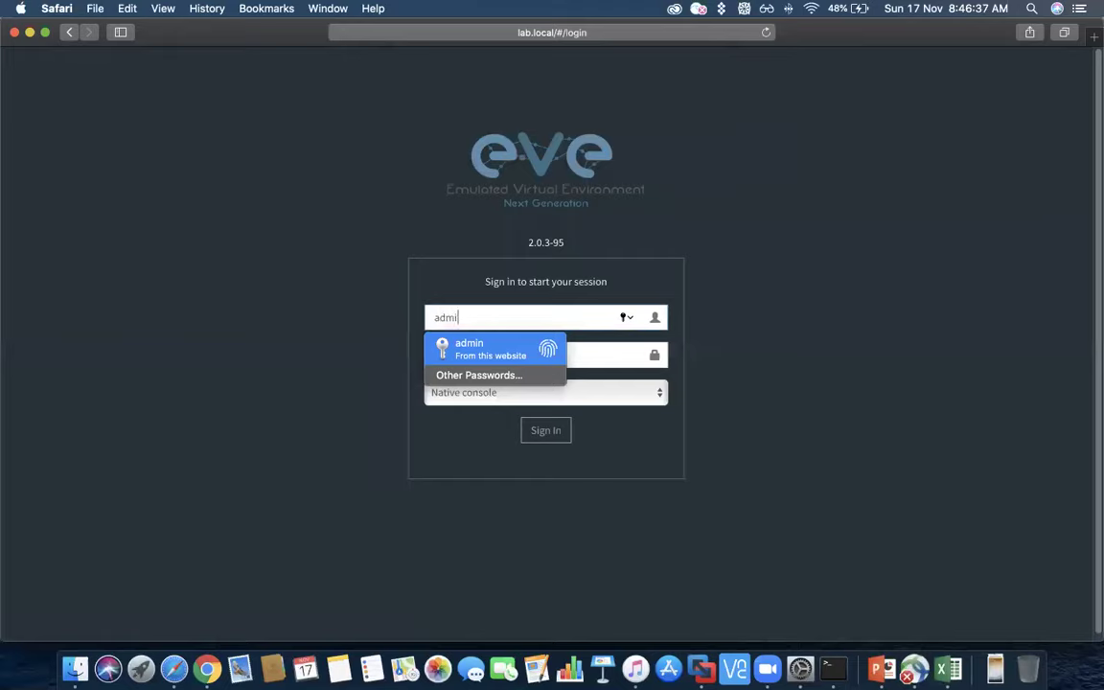
pyautogui.press('Tab')
pyautogui.write('******')
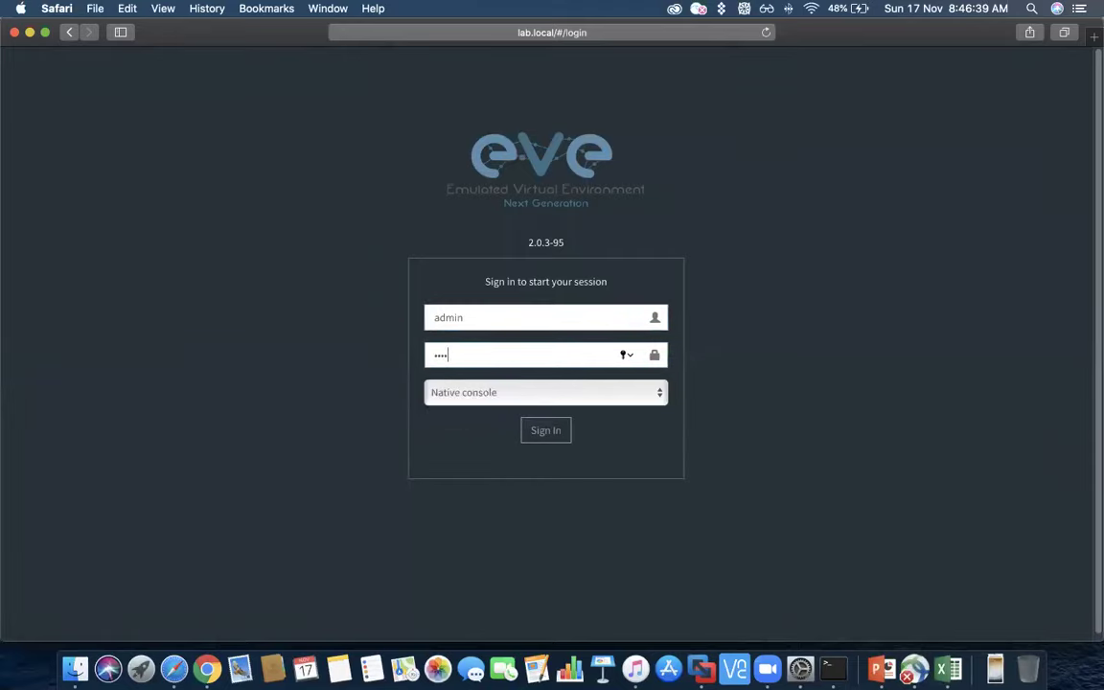
pyautogui.write('*')
pyautogui.click(447, 394)
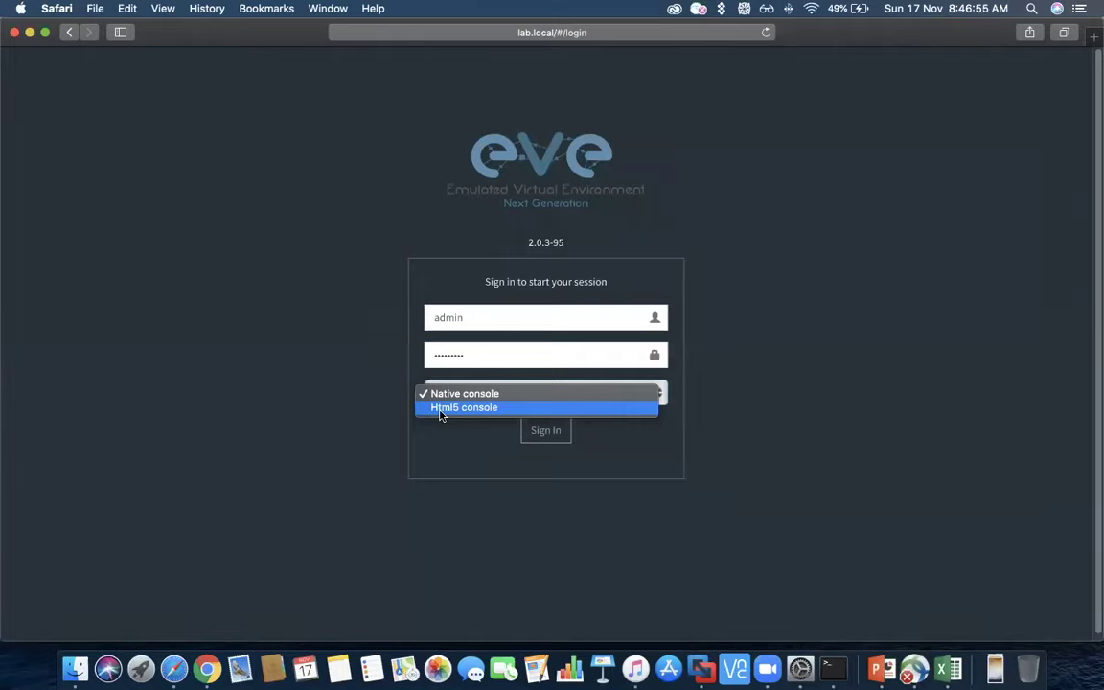
pyautogui.click(441, 410)
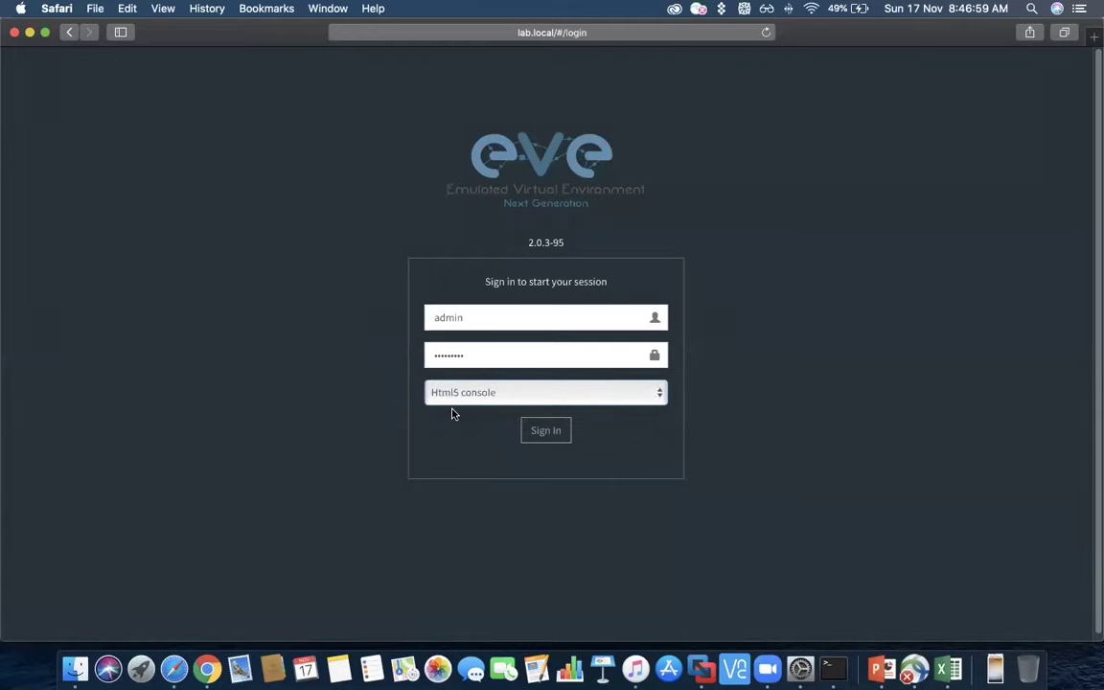
pyautogui.click(534, 439)
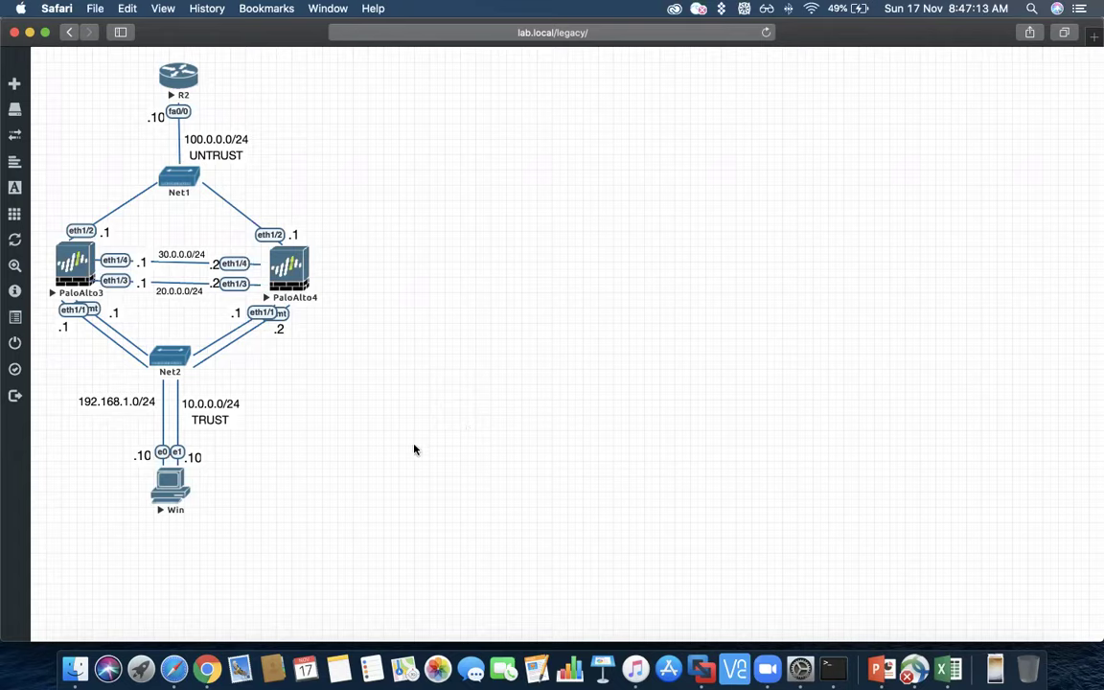
# - Select the Win host, then close Safari and return to Chrome's EVE login page
pyautogui.click(177, 488)
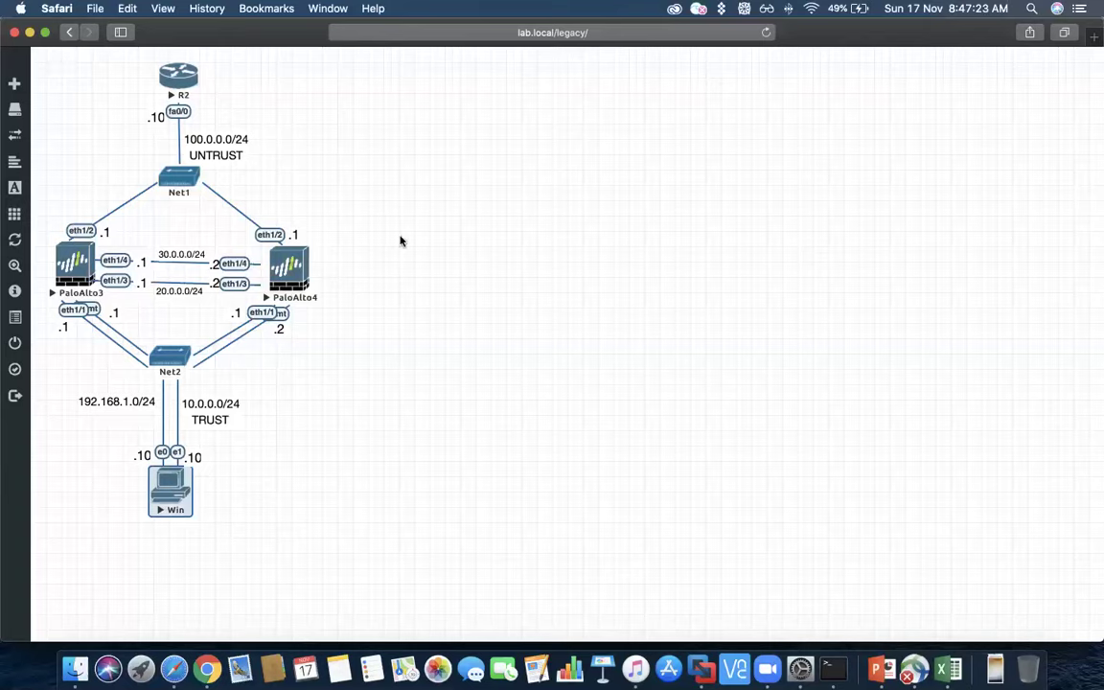
pyautogui.click(13, 34)
pyautogui.click(209, 650)
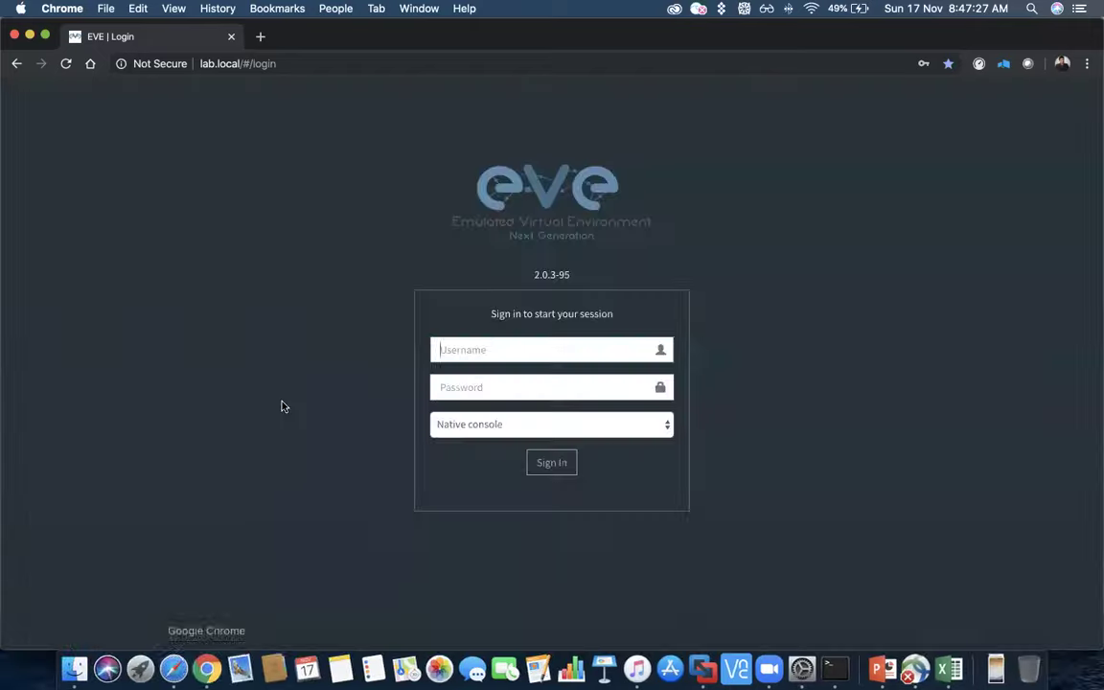
# - Sign in to EVE with the account credentials, keeping the Native console option
pyautogui.click(493, 349)
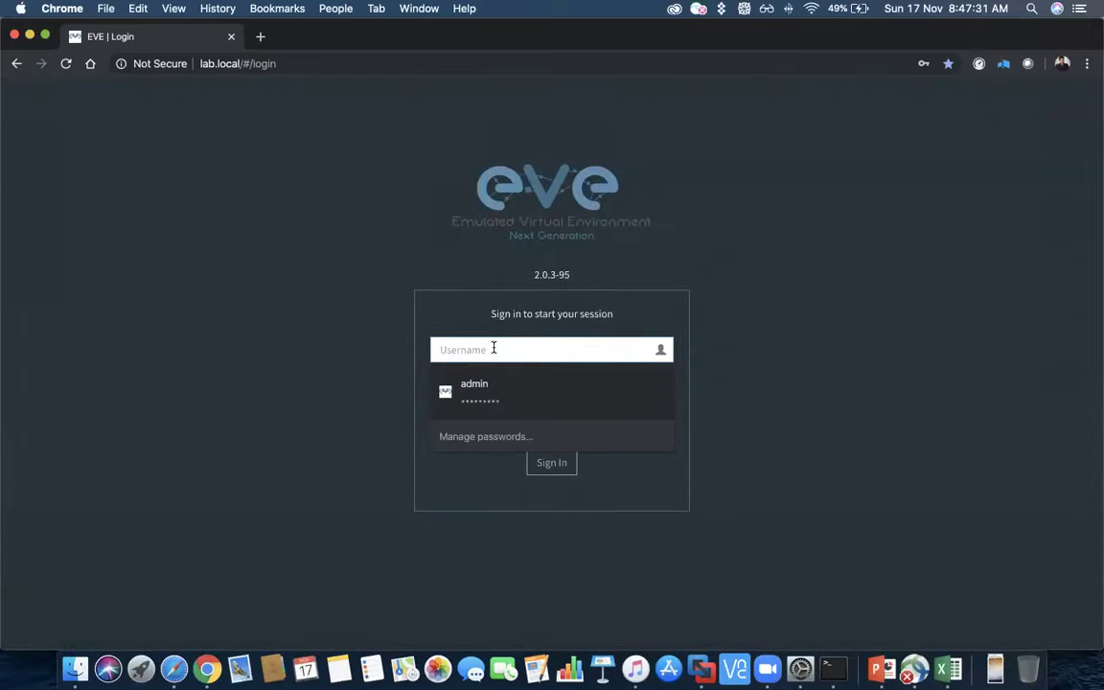
pyautogui.write('admin')
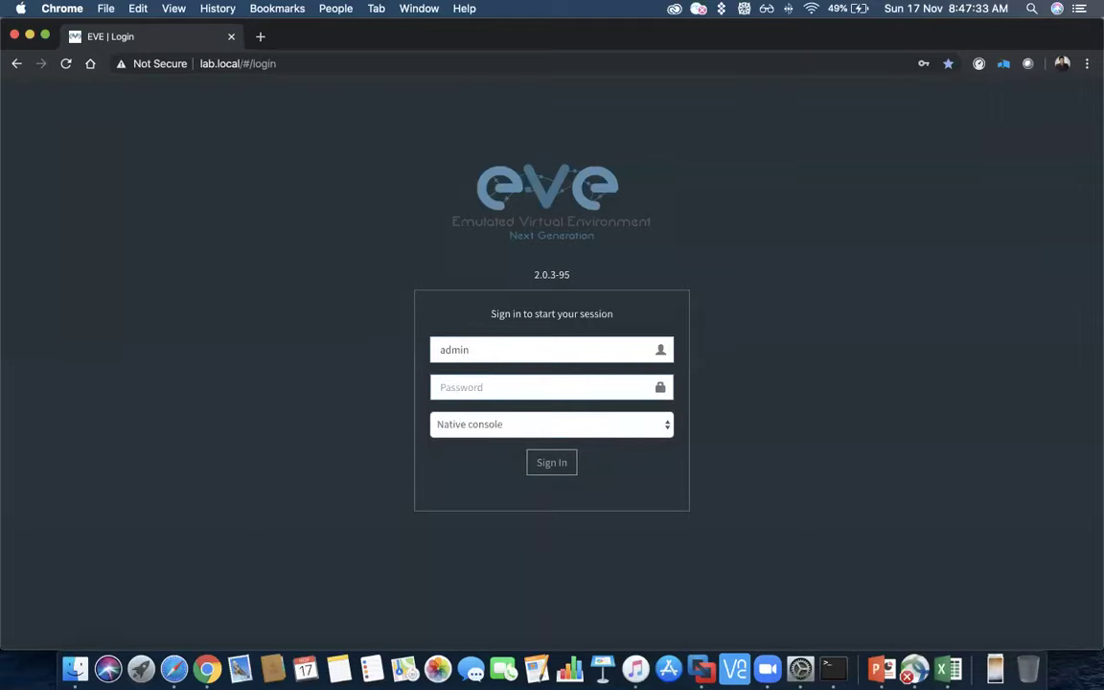
pyautogui.write('eve1234')
pyautogui.click(591, 425)
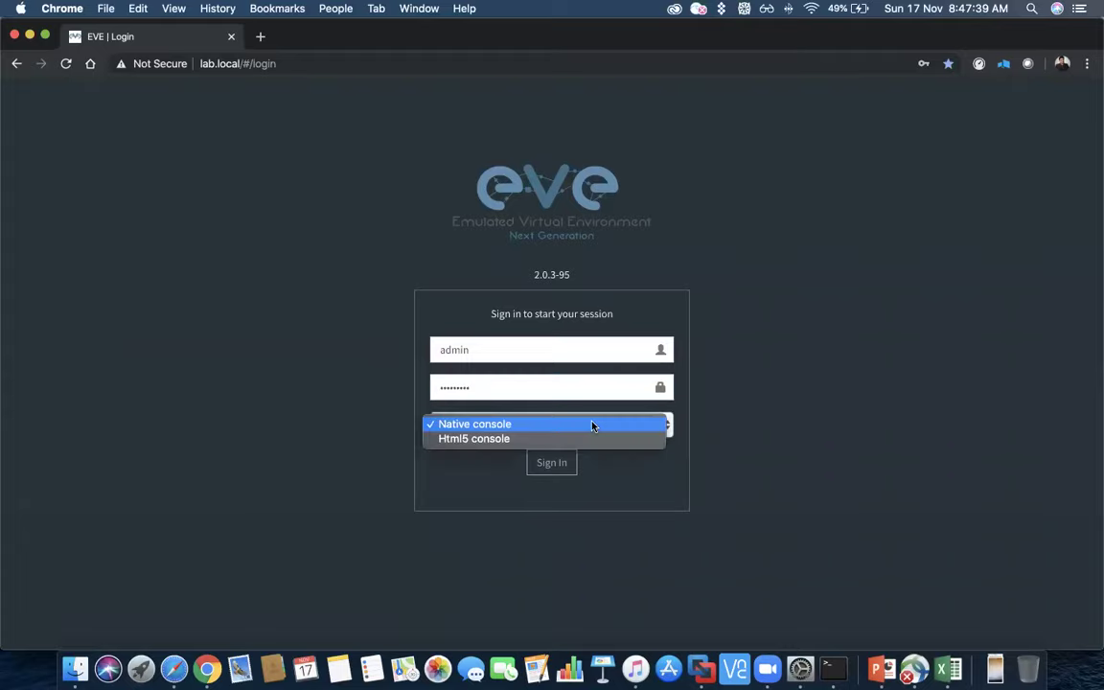
pyautogui.click(594, 423)
pyautogui.click(550, 462)
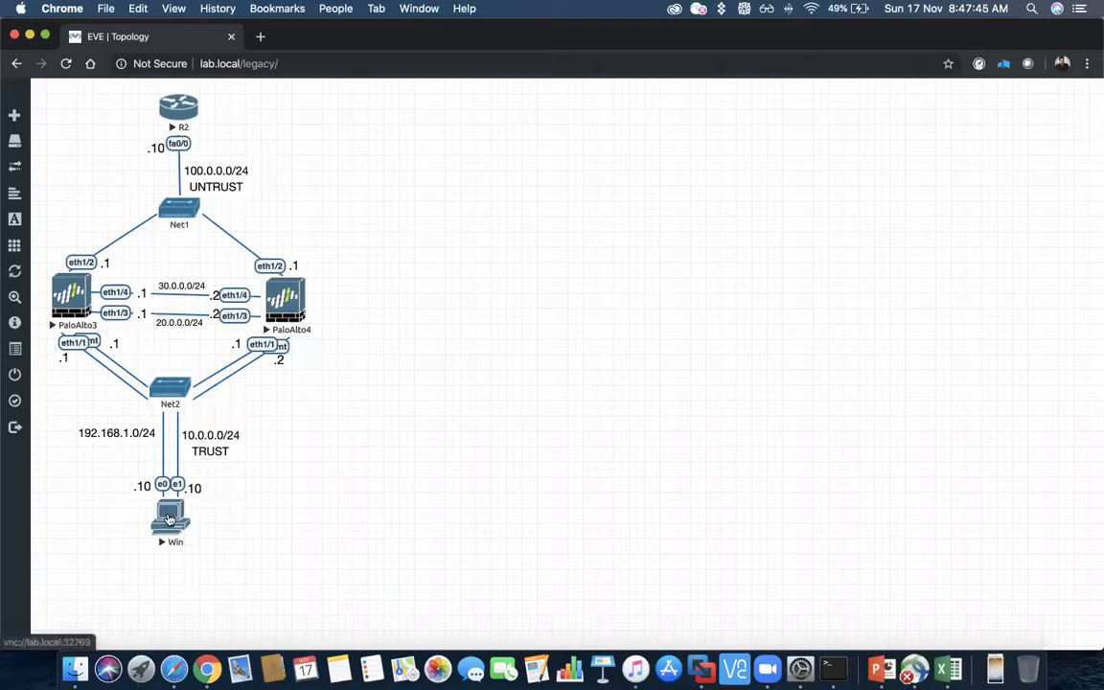
# - Open the Win node's console in VNC Viewer at lab.local:32769, then return to Chrome
pyautogui.click(167, 519)
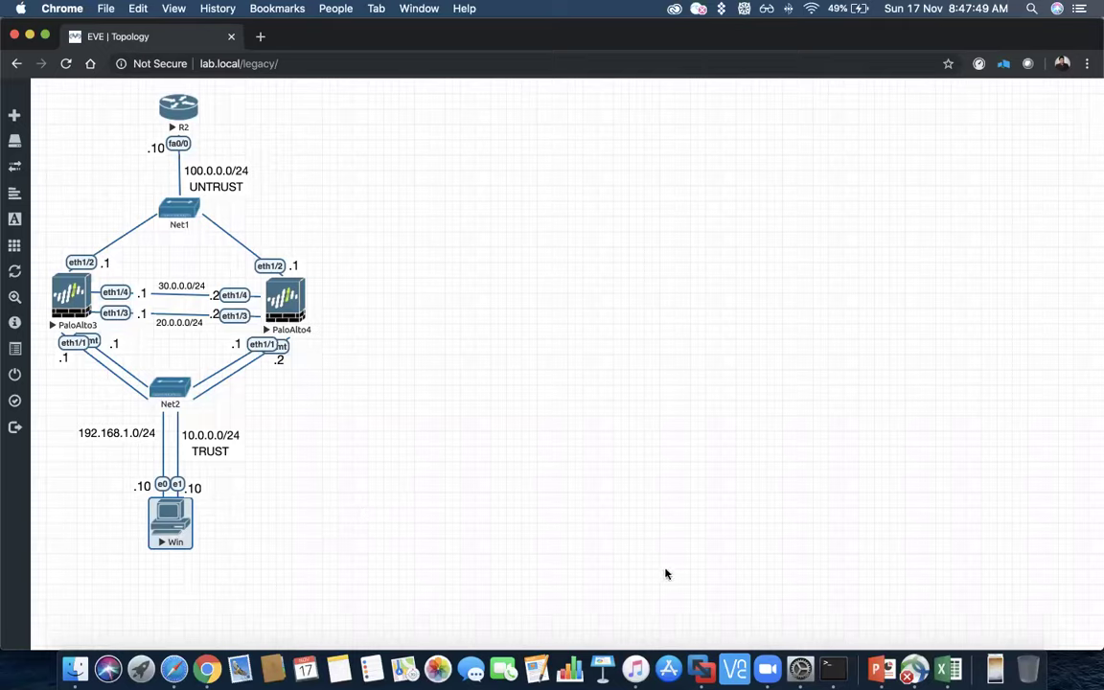
pyautogui.click(738, 666)
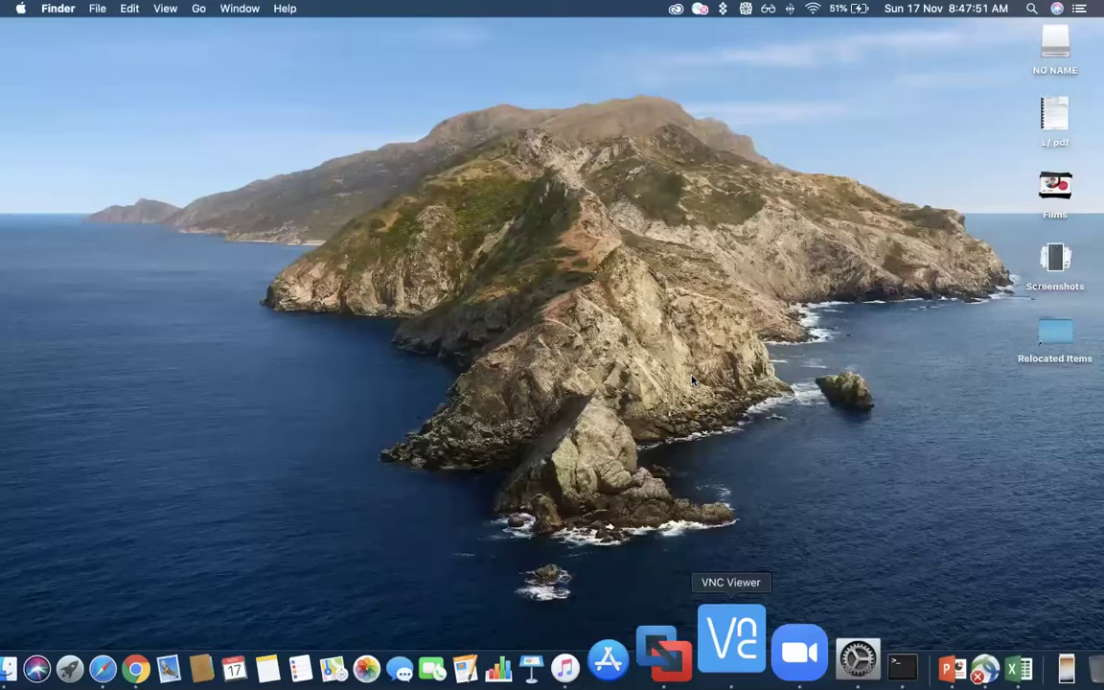
pyautogui.doubleClick(380, 161)
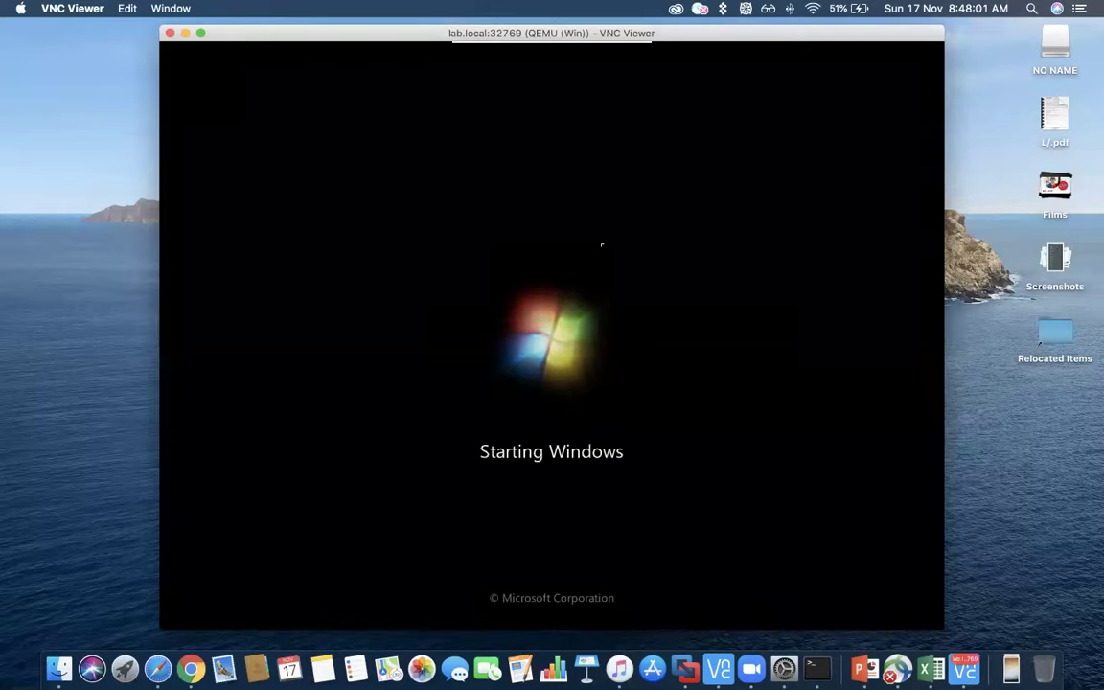
pyautogui.moveTo(513, 19)
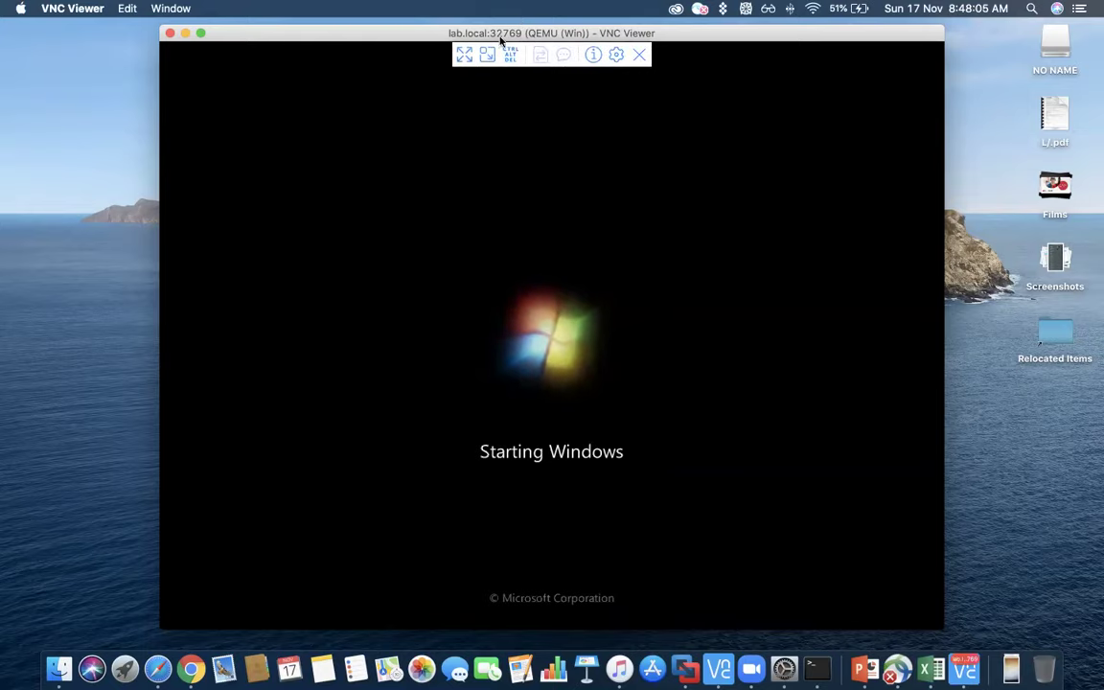
pyautogui.click(203, 661)
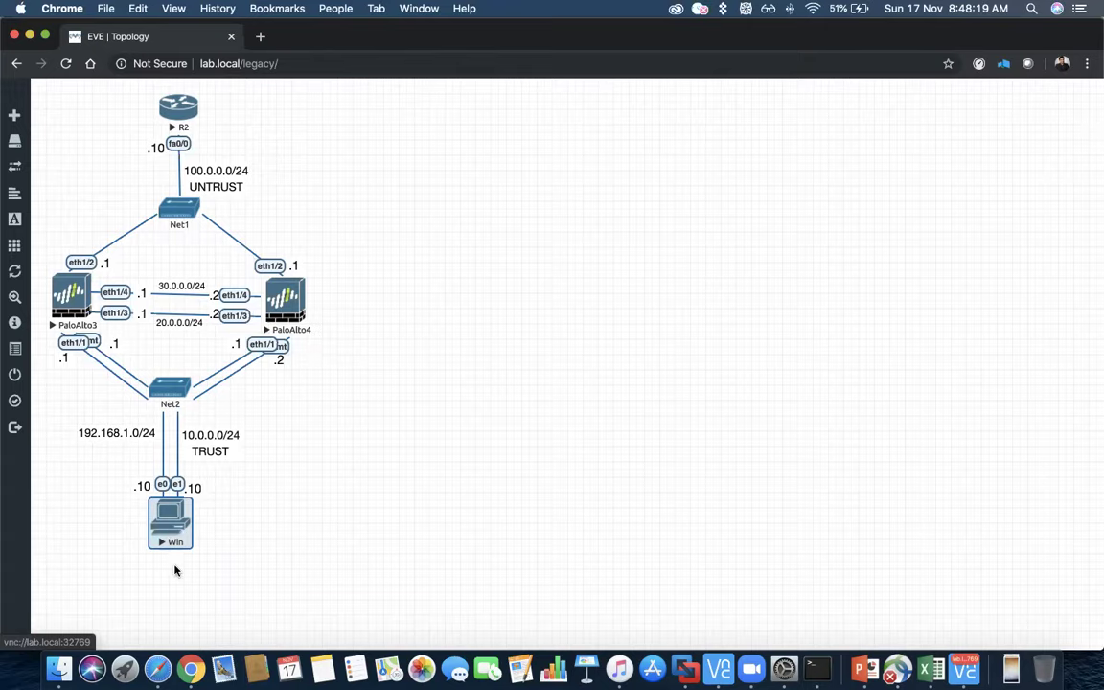
pyautogui.click(717, 658)
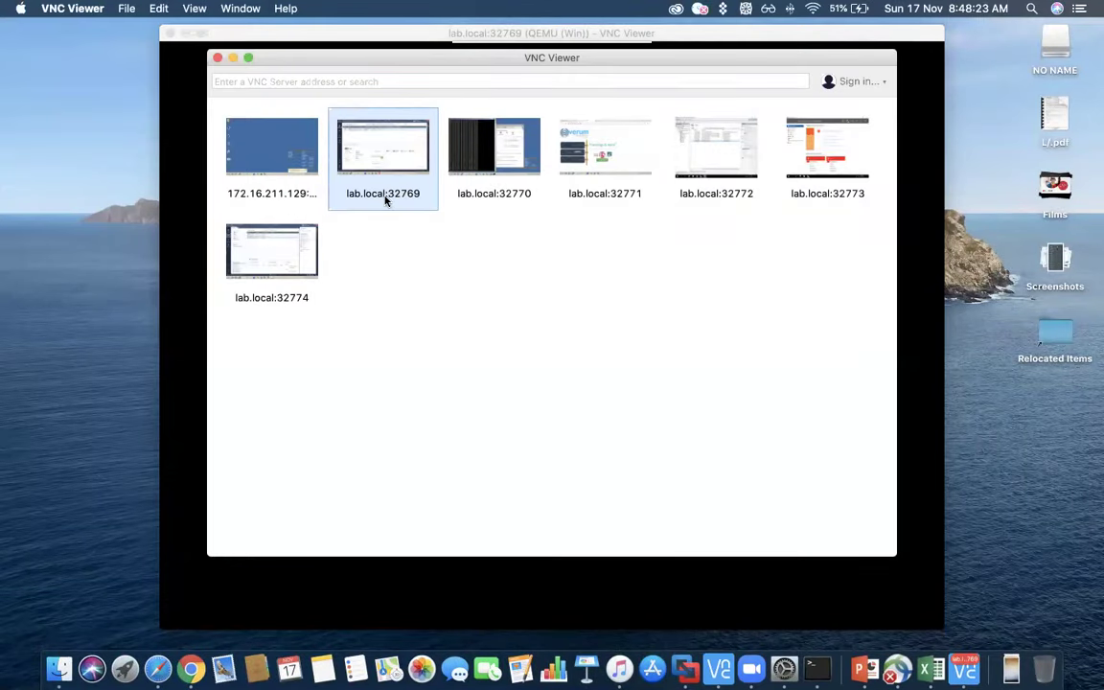
pyautogui.hotkey('ctrl', 'Up')
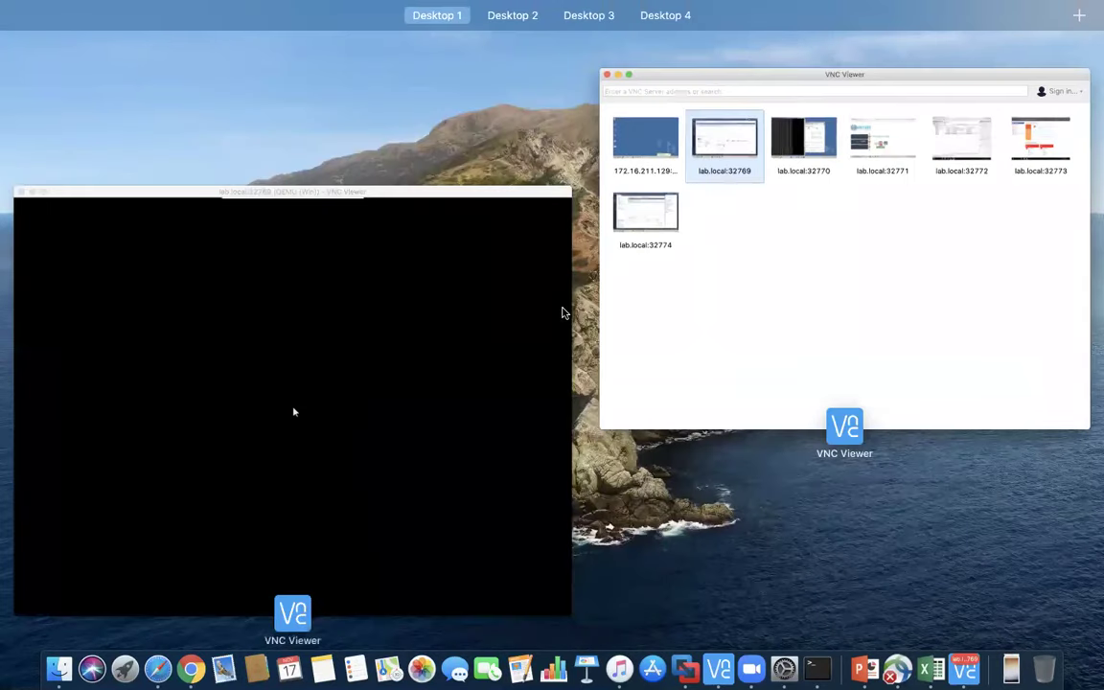
pyautogui.click(456, 349)
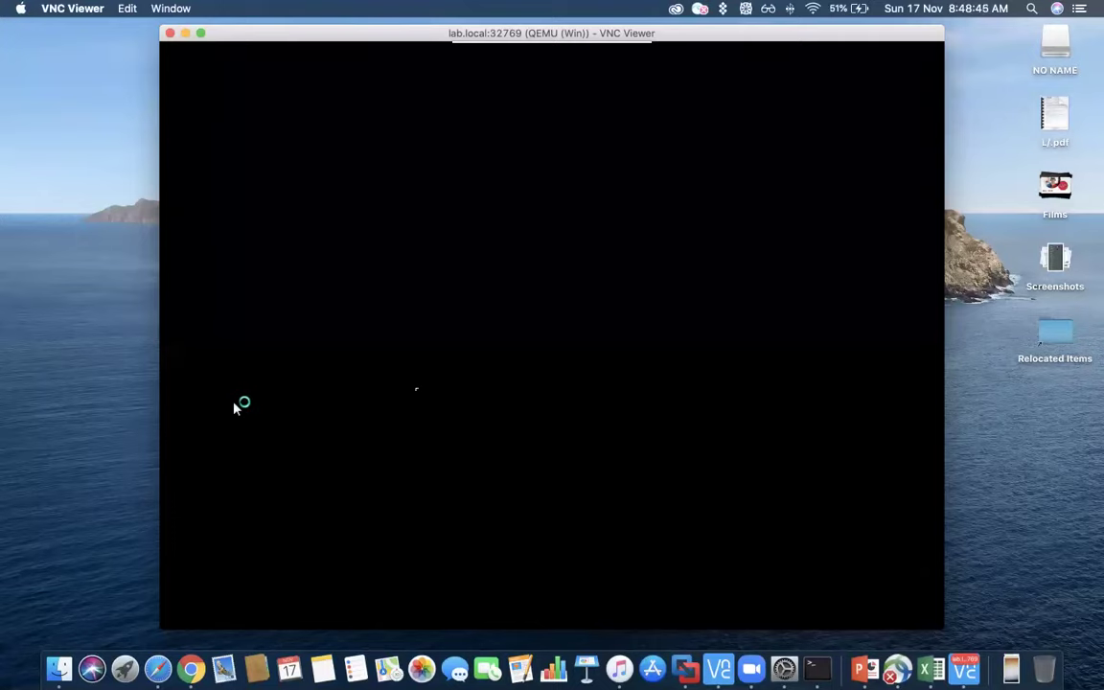
pyautogui.click(185, 668)
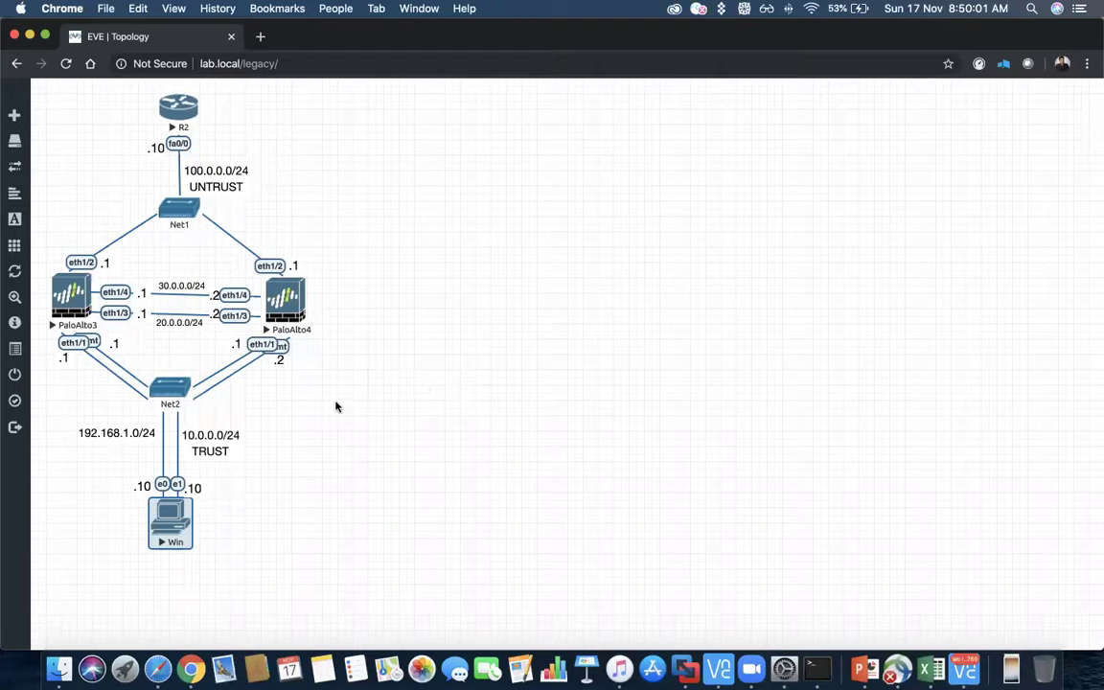
# - Bring VNC Viewer to the front to show the MGMT-PC1 Windows 7 desktop
pyautogui.hotkey('ctrl', 'Up')
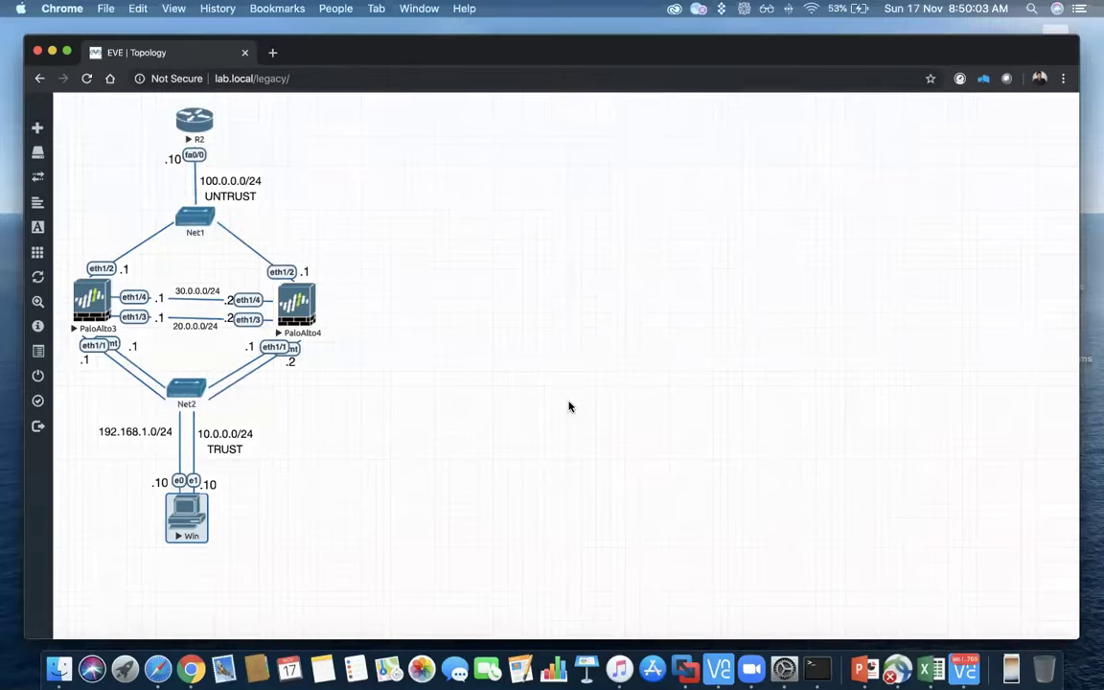
pyautogui.hotkey('ctrl', 'Up')
pyautogui.click(963, 668)
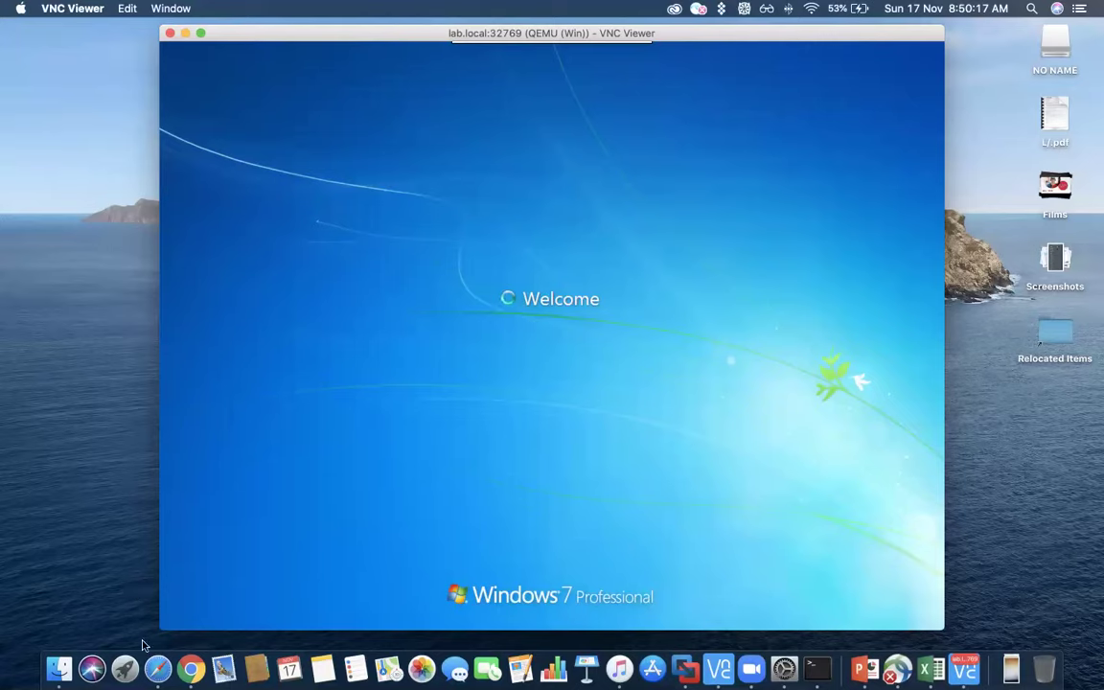
pyautogui.click(200, 676)
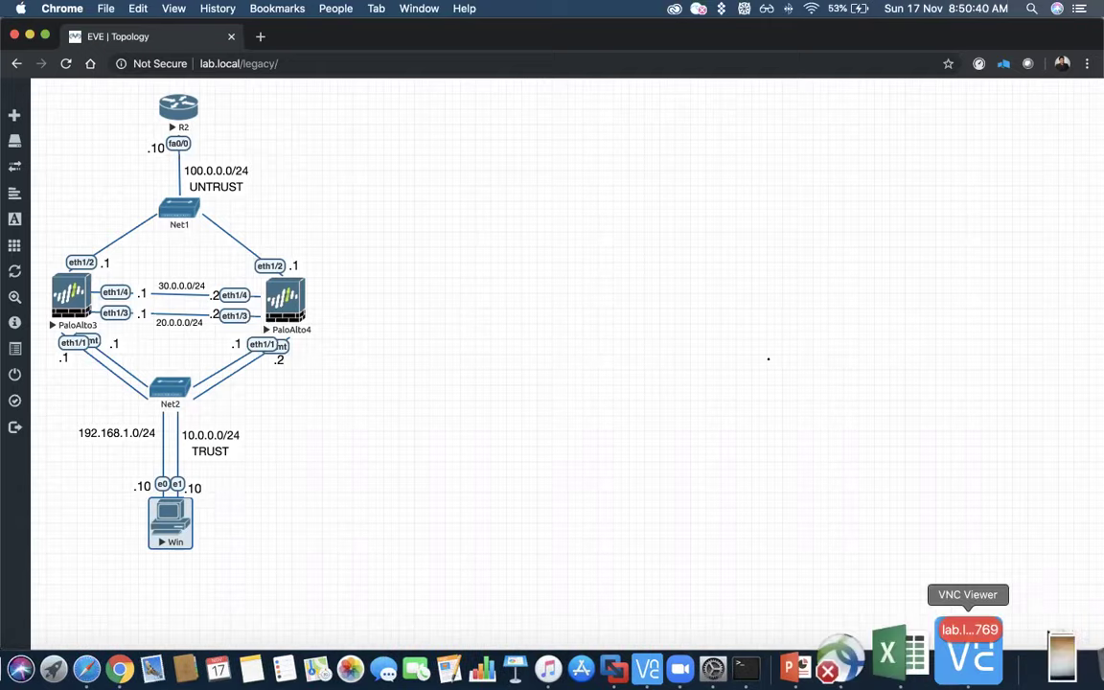
pyautogui.click(968, 656)
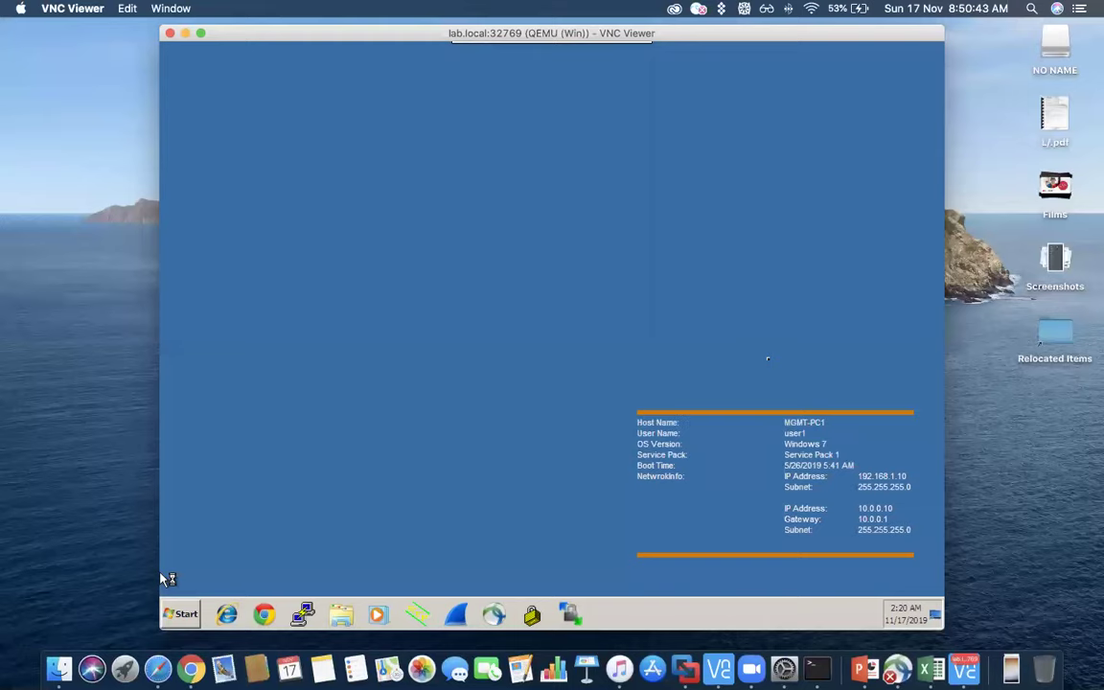